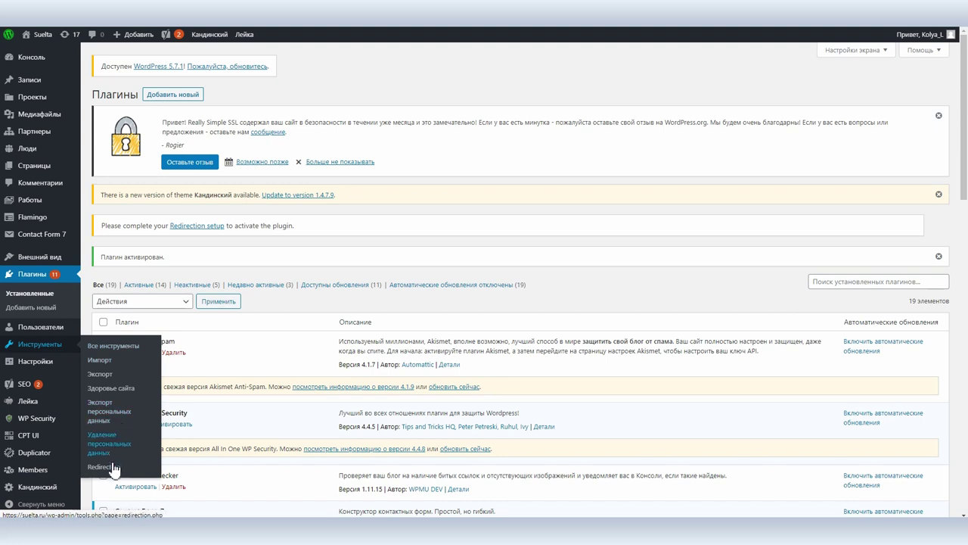
# Step: Open the Redirection plugin and run its initial setup, leaving permalink monitoring and redirect logging off
pyautogui.click(114, 469)
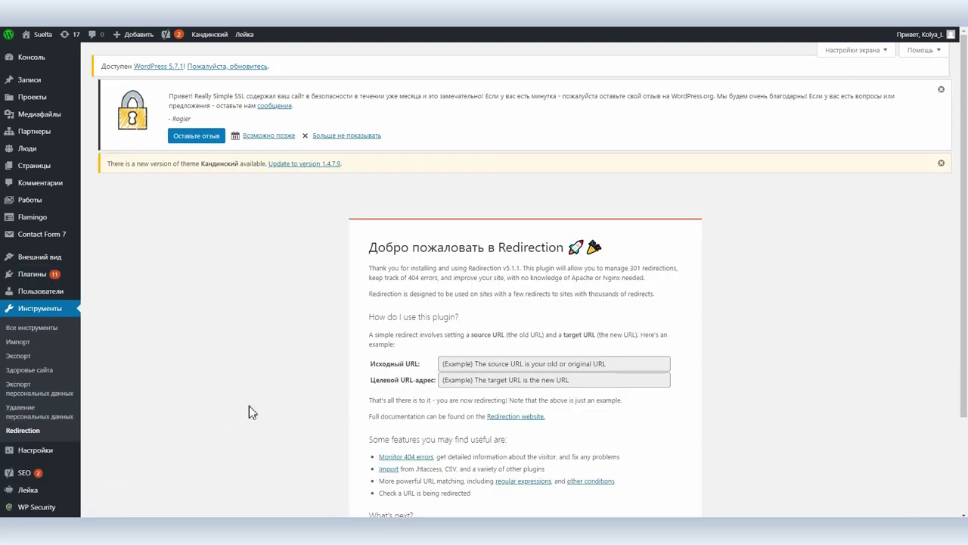
pyautogui.scroll(-1, 436, 346)
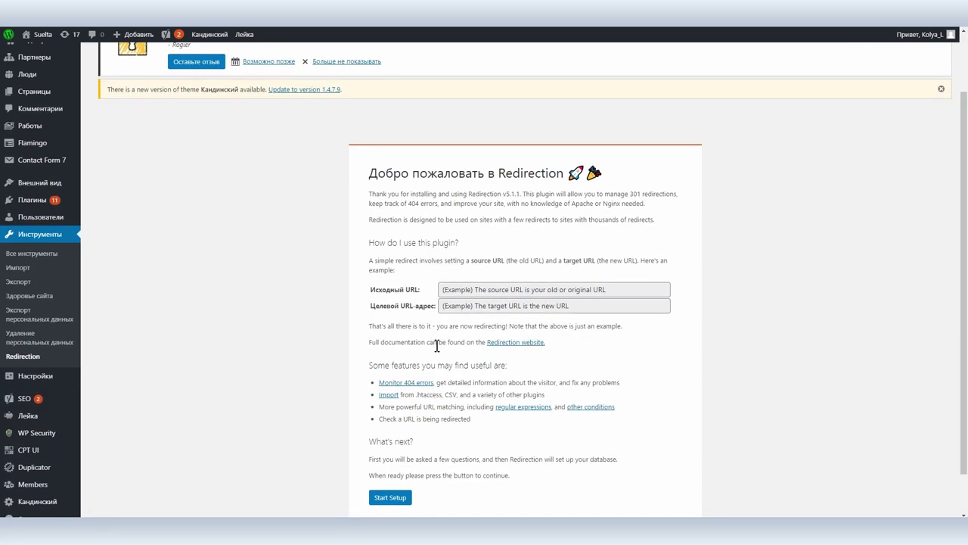
pyautogui.click(401, 497)
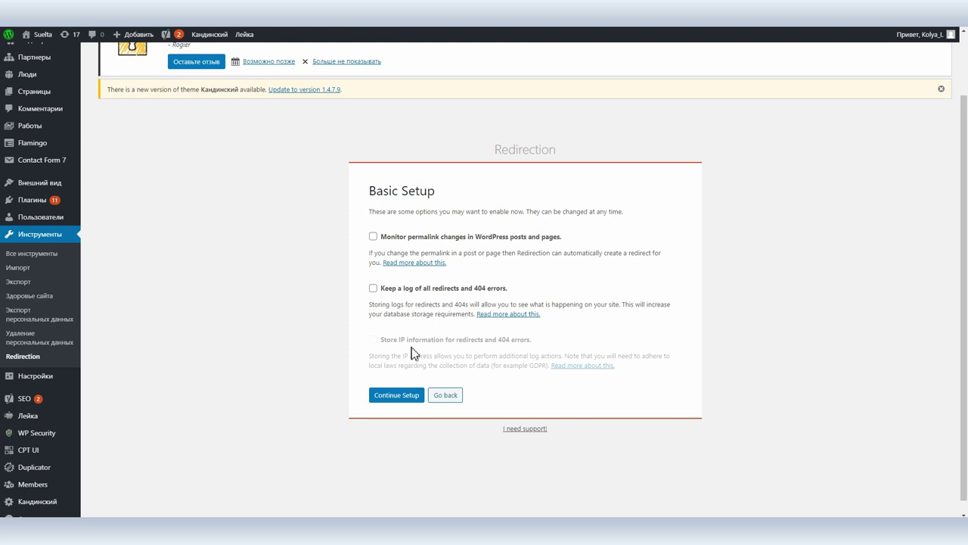
pyautogui.click(399, 396)
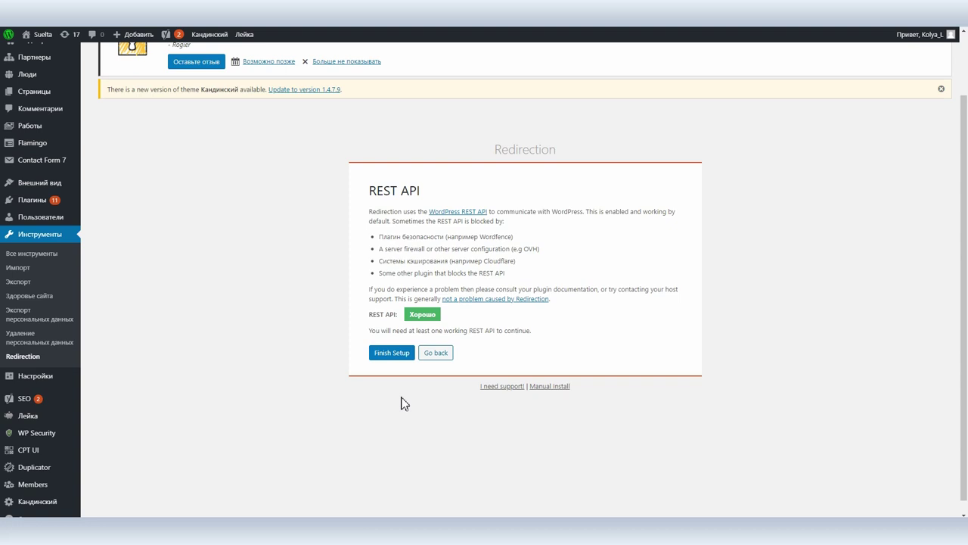
pyautogui.click(393, 353)
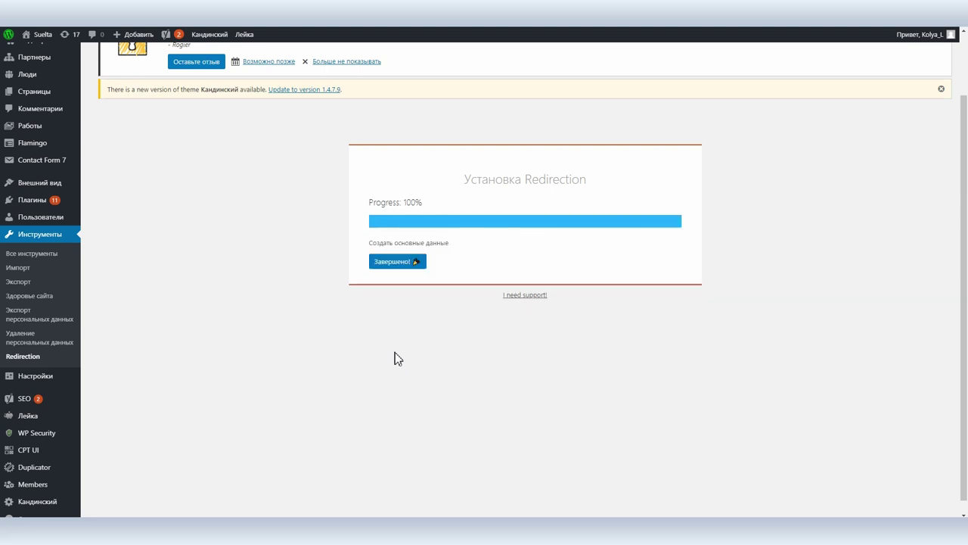
# Step: Exclude the default WordPress "Старые ярлыки" redirects from the import and finish the setup
pyautogui.click(397, 264)
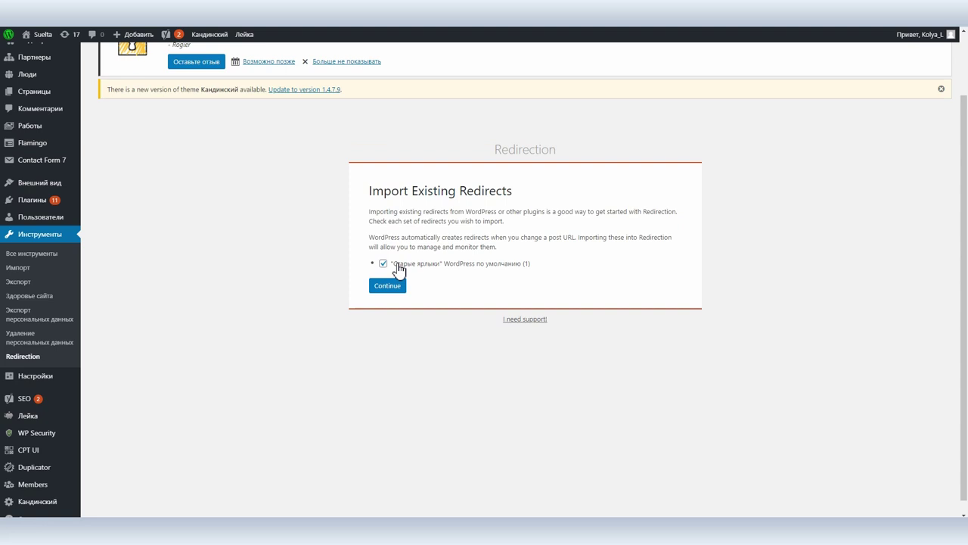
pyautogui.click(383, 264)
pyautogui.click(386, 286)
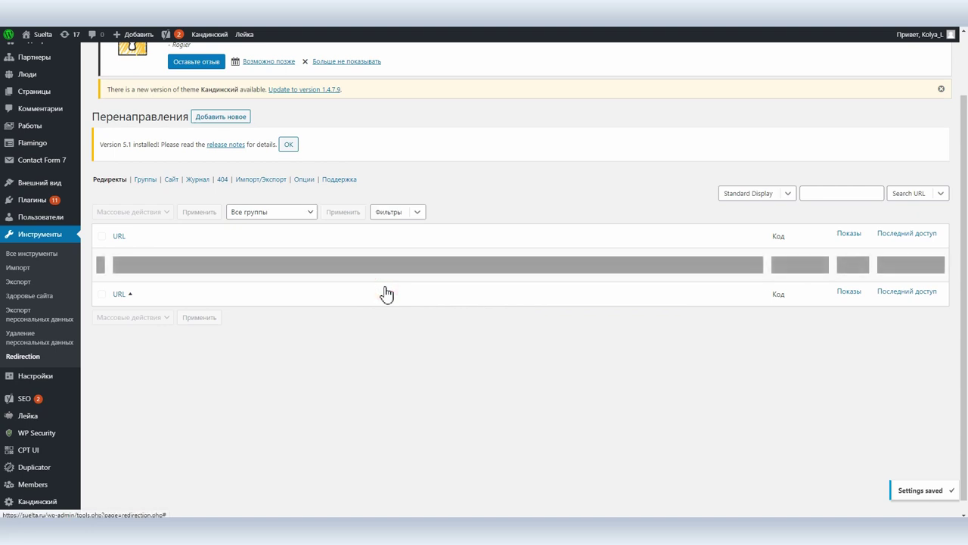
pyautogui.press('F11')
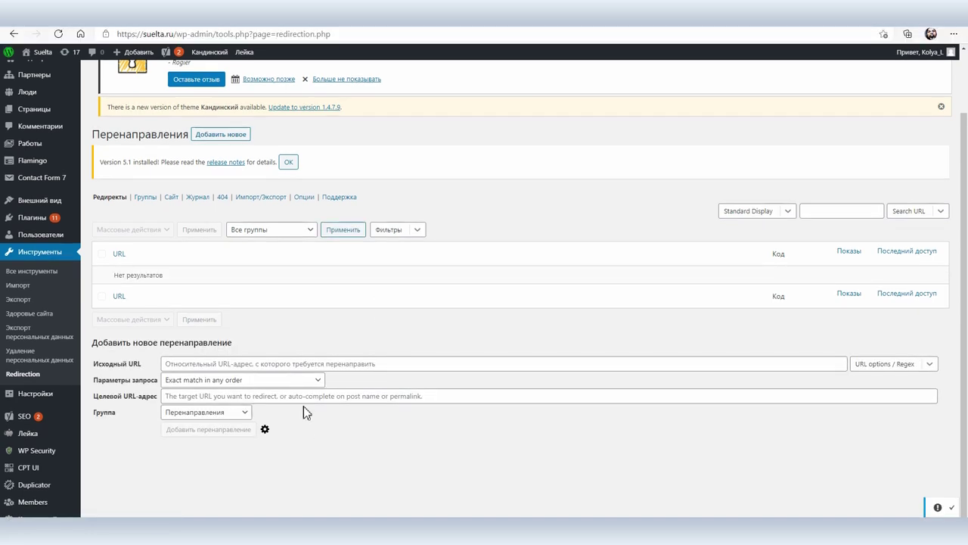
pyautogui.click(247, 363)
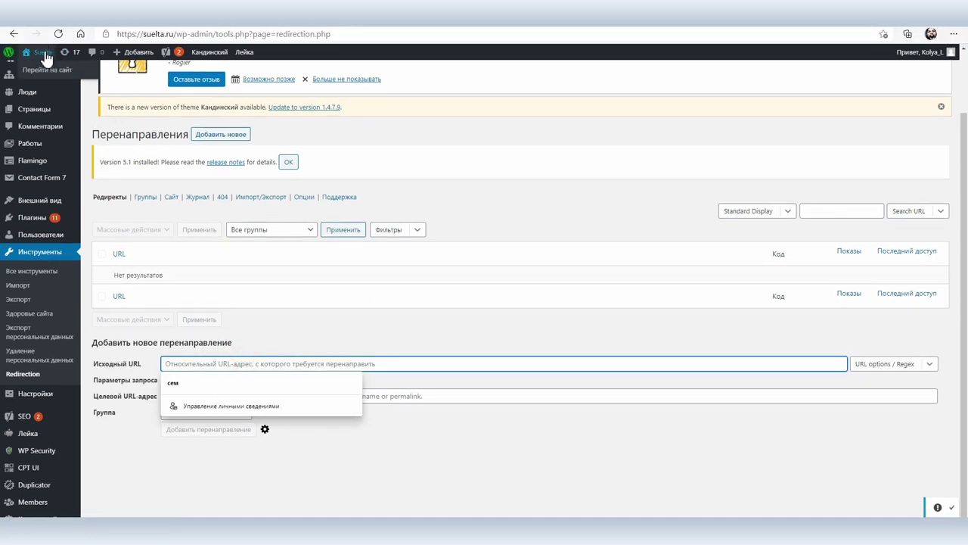
pyautogui.moveTo(43, 53)
pyautogui.click(87, 73)
pyautogui.click(319, 91)
pyautogui.click(220, 34)
pyautogui.hotkey('ctrl', 'c')
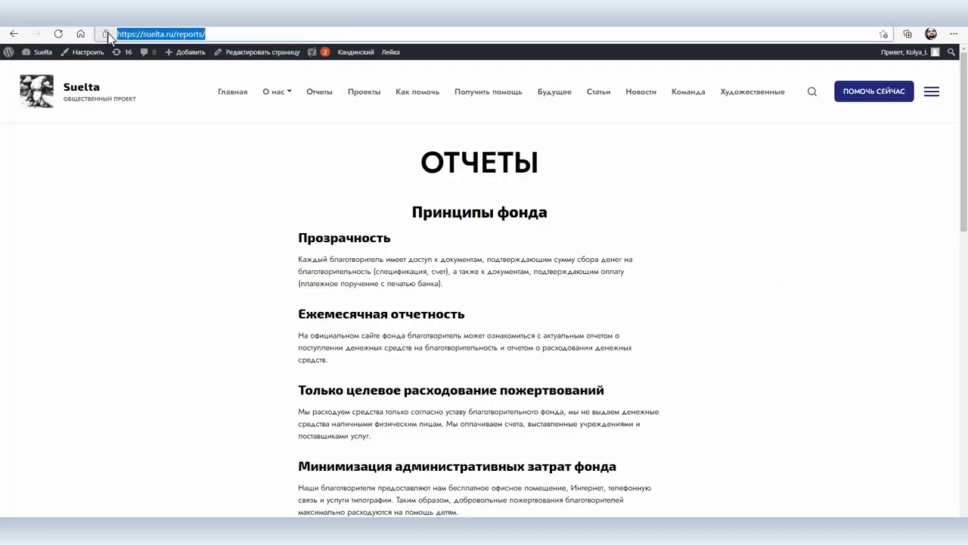
pyautogui.hotkey('alt', 'Left')
pyautogui.hotkey('alt', 'Left')
pyautogui.click(221, 362)
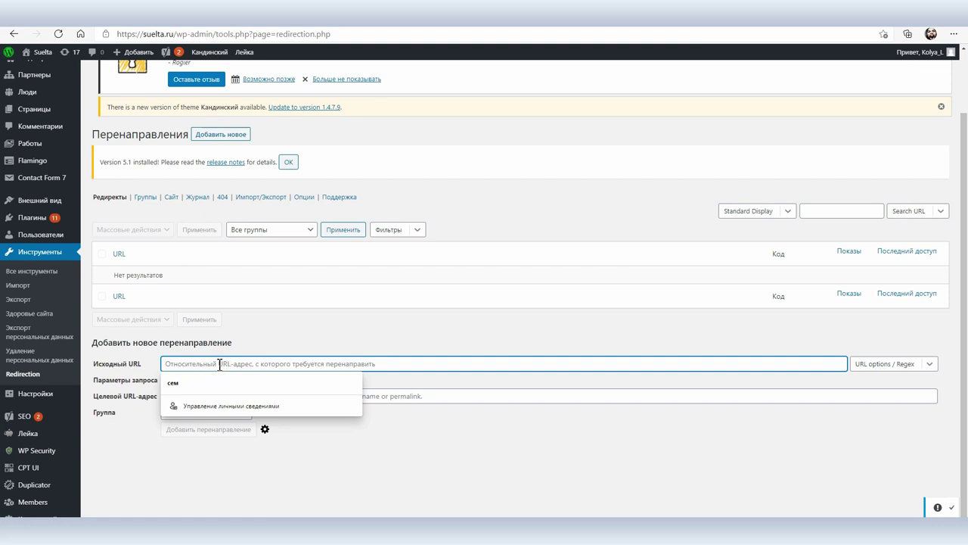
pyautogui.hotkey('ctrl', 'v')
pyautogui.click(296, 17)
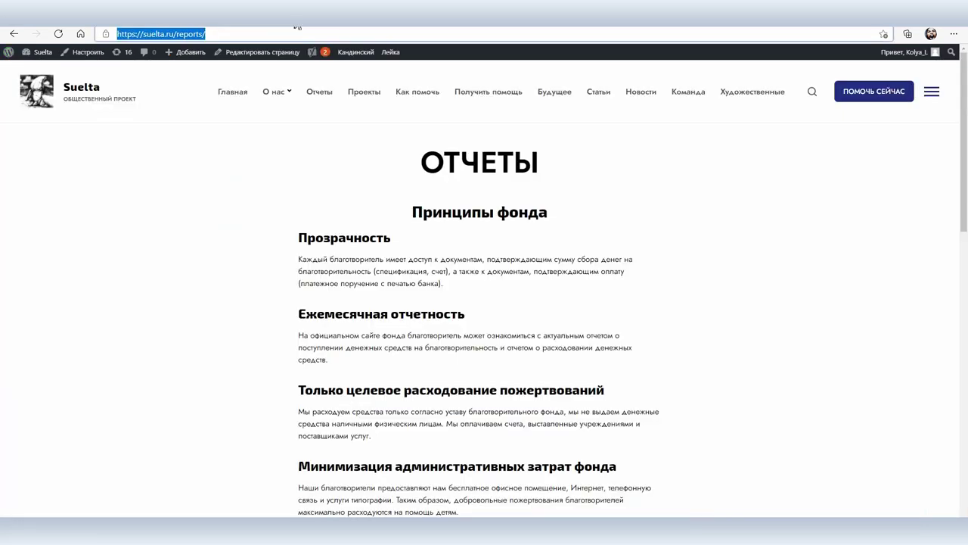
pyautogui.click(408, 92)
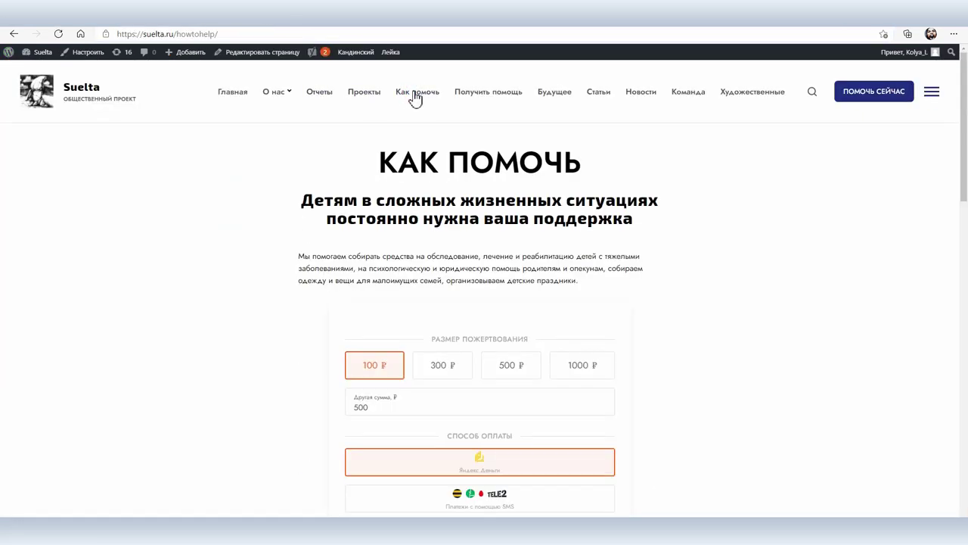
pyautogui.click(196, 34)
pyautogui.hotkey('ctrl', 'c')
pyautogui.click(189, 17)
pyautogui.click(243, 395)
pyautogui.hotkey('ctrl', 'v')
pyautogui.click(238, 428)
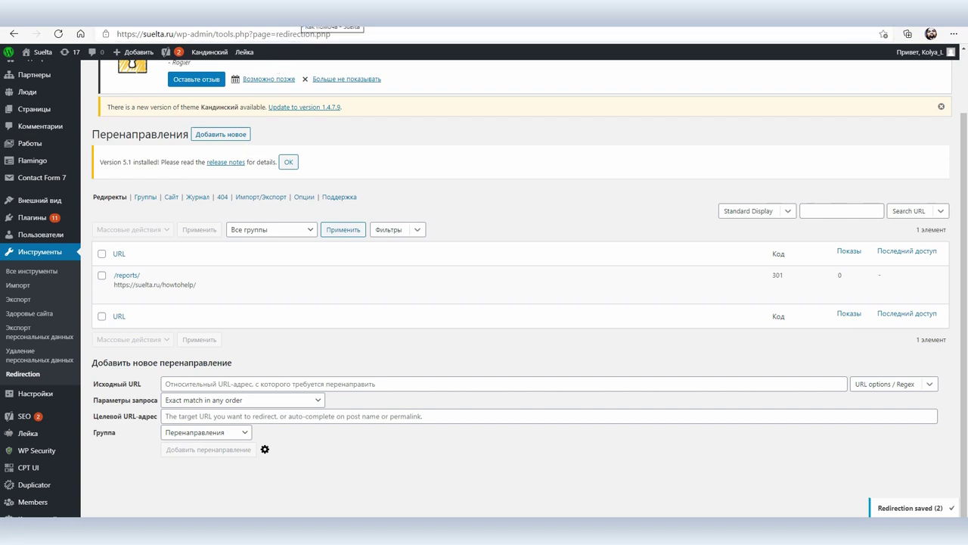
# Step: Test the redirect by following the Отчеты link from the site's home page, and return to the redirect list
pyautogui.click(362, 16)
pyautogui.click(234, 92)
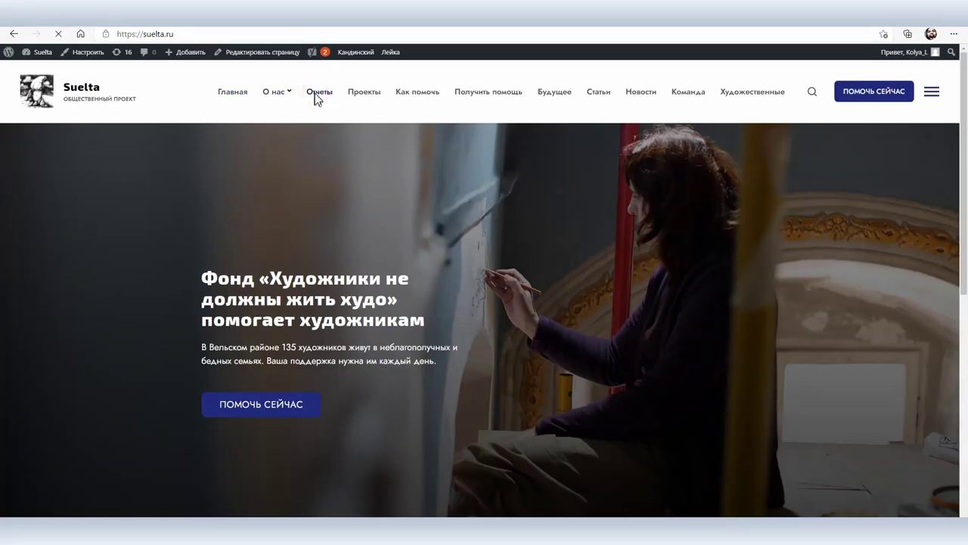
pyautogui.click(318, 94)
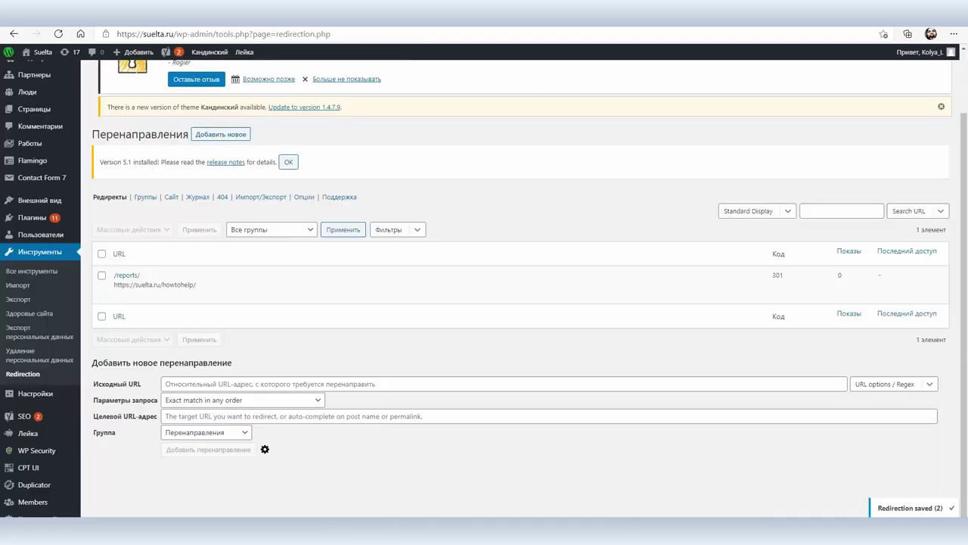
pyautogui.click(265, 18)
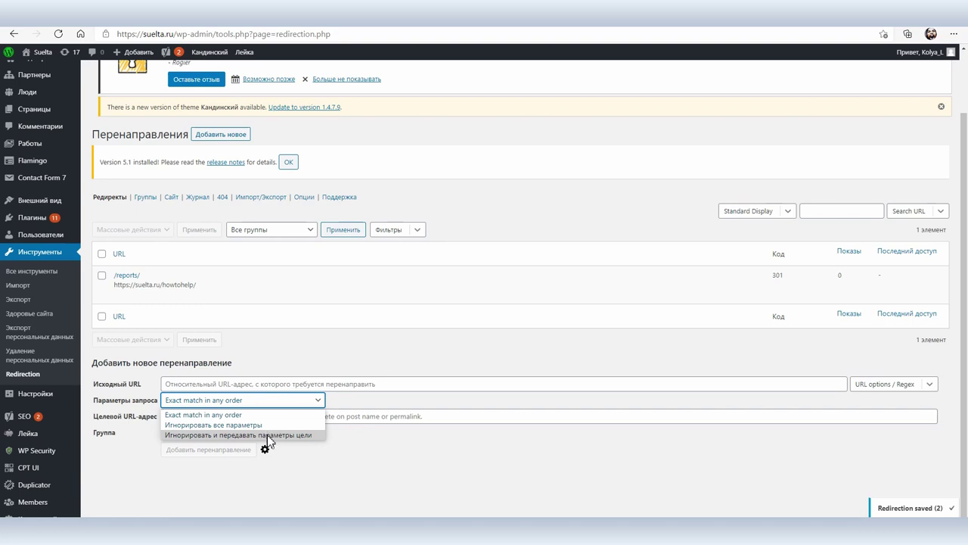
pyautogui.click(292, 398)
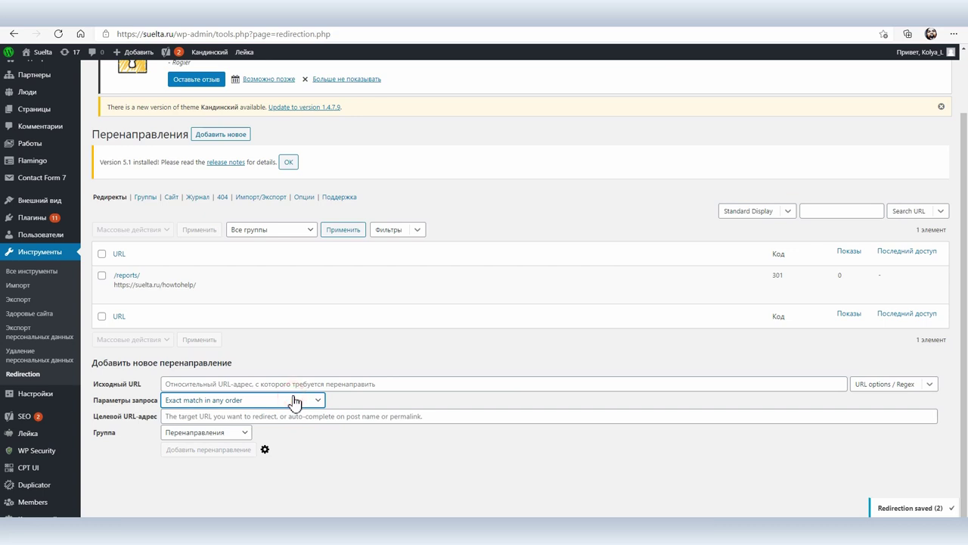
pyautogui.click(265, 452)
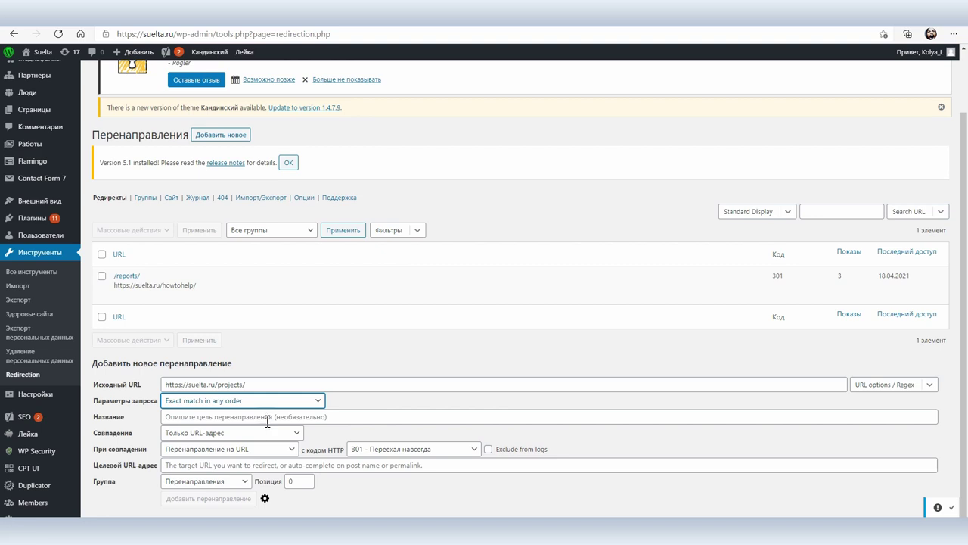
pyautogui.click(266, 433)
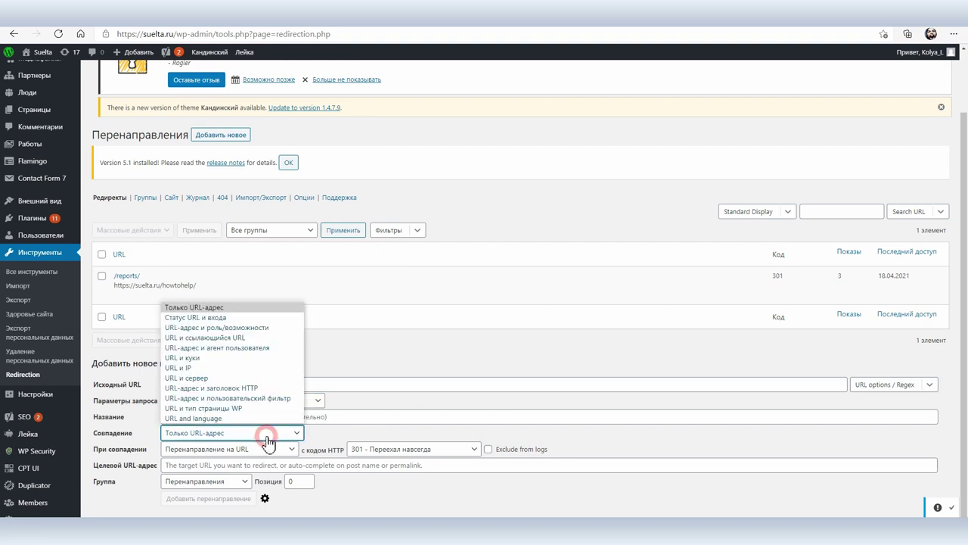
pyautogui.click(235, 329)
pyautogui.click(232, 449)
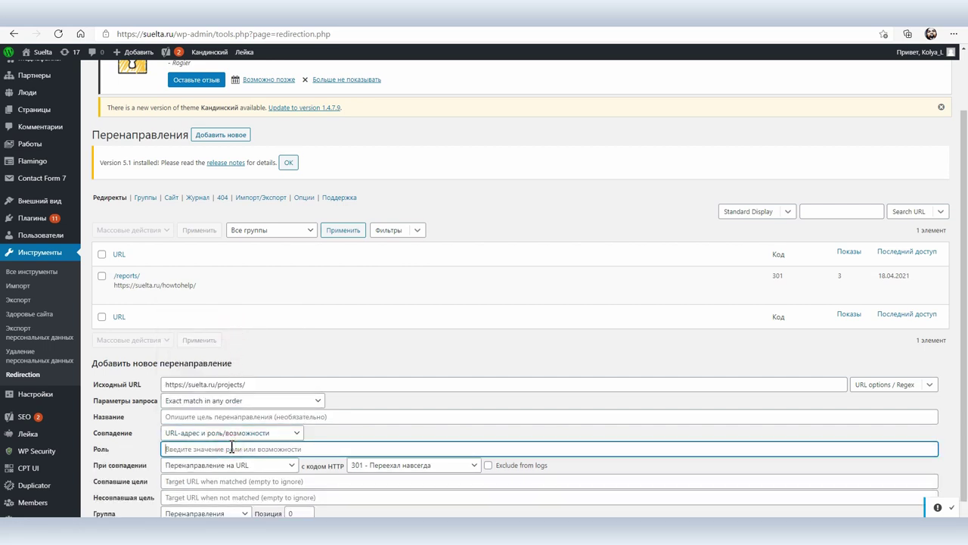
pyautogui.write('author')
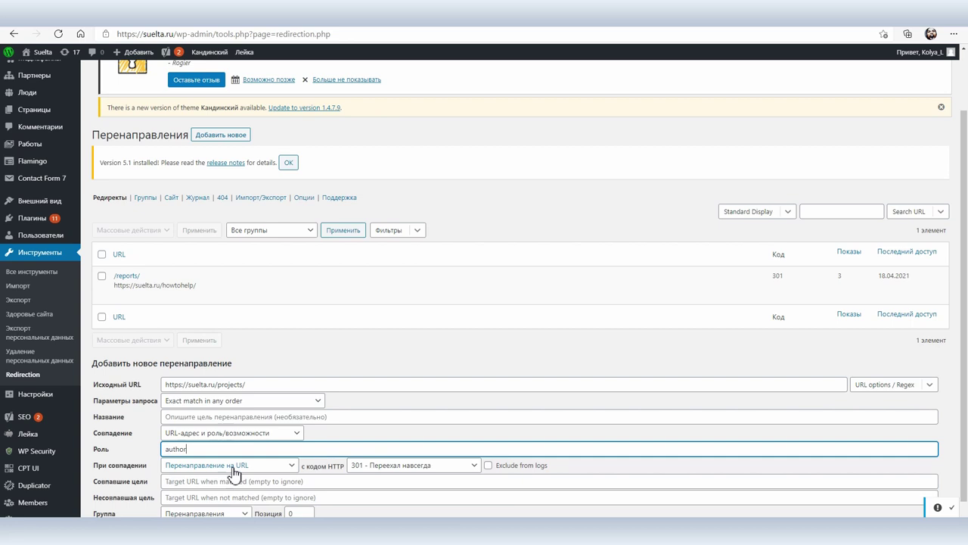
pyautogui.click(232, 482)
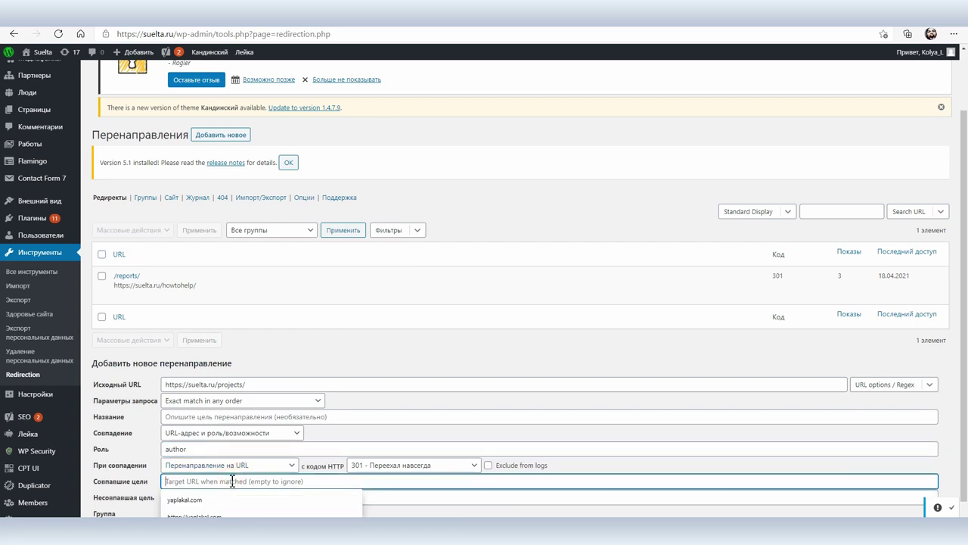
pyautogui.write('https://pikabu.ru/')
pyautogui.scroll(-1, 232, 476)
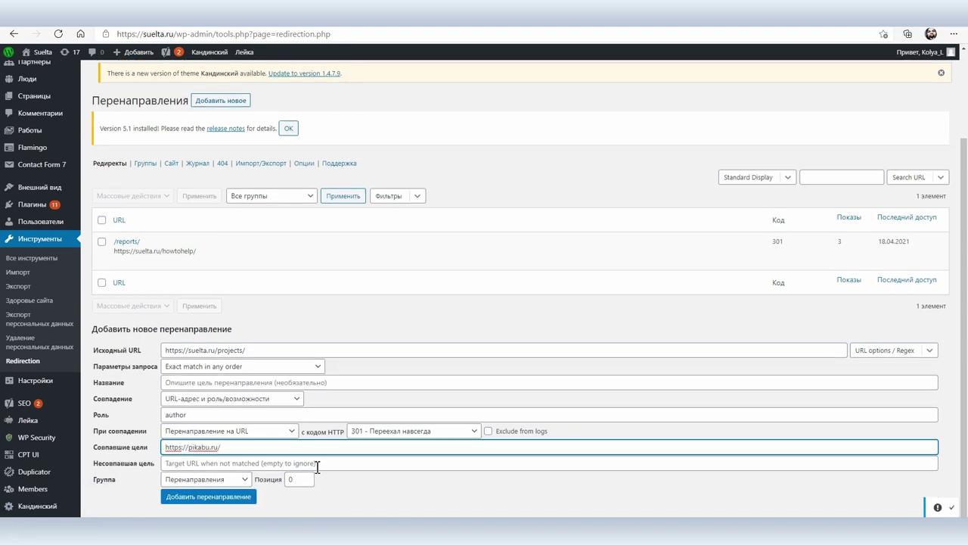
pyautogui.click(215, 499)
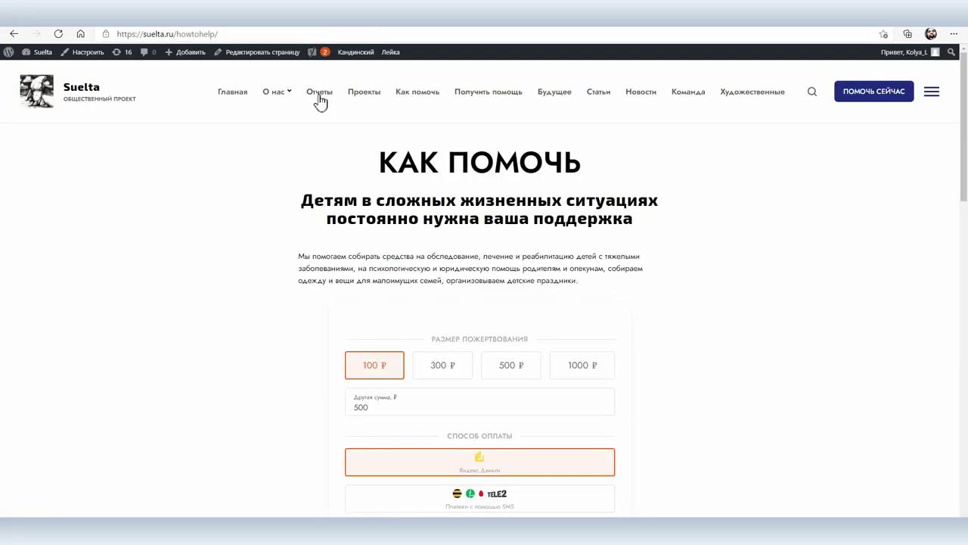
# Step: Test the Проекты link as administrator and in the InPrivate user session, test Отчеты there, and return to the redirect list
pyautogui.click(359, 101)
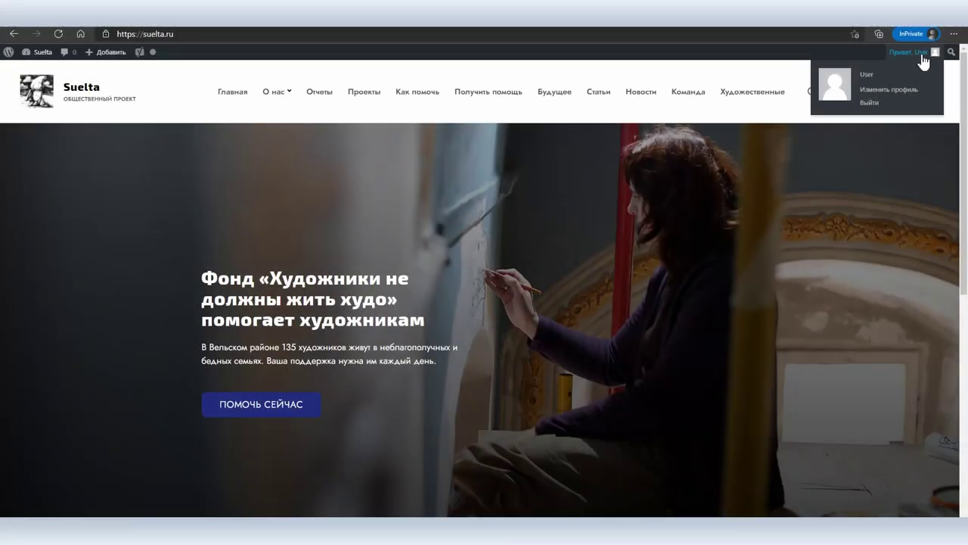
pyautogui.click(363, 97)
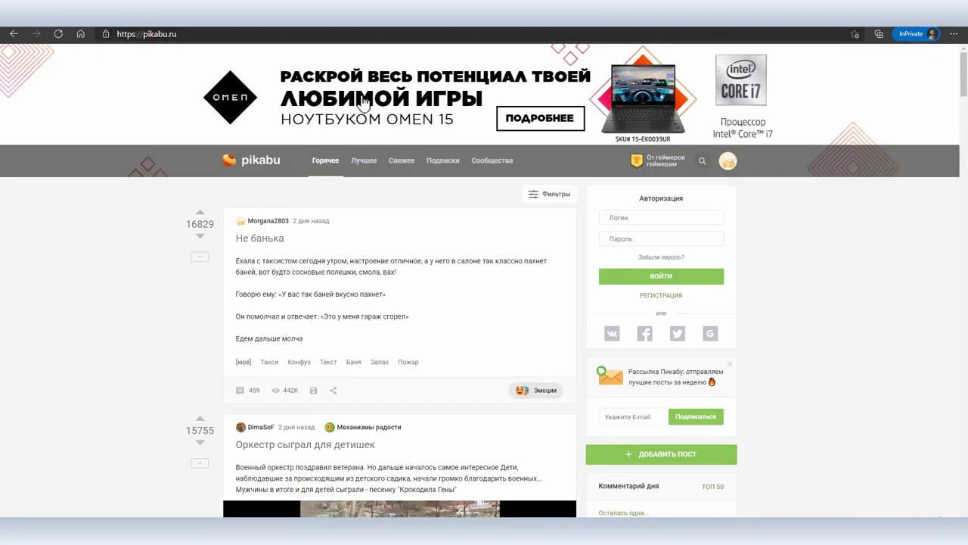
pyautogui.click(13, 33)
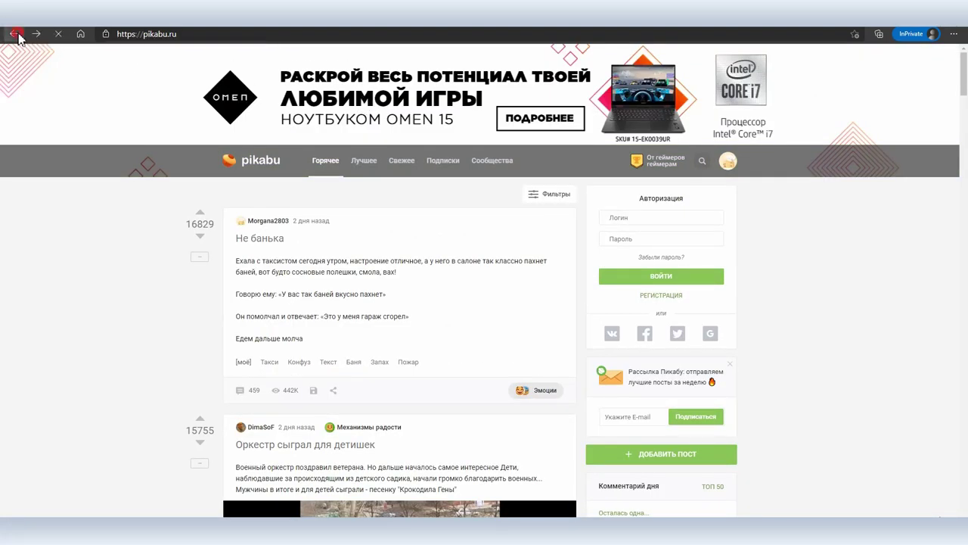
pyautogui.click(327, 97)
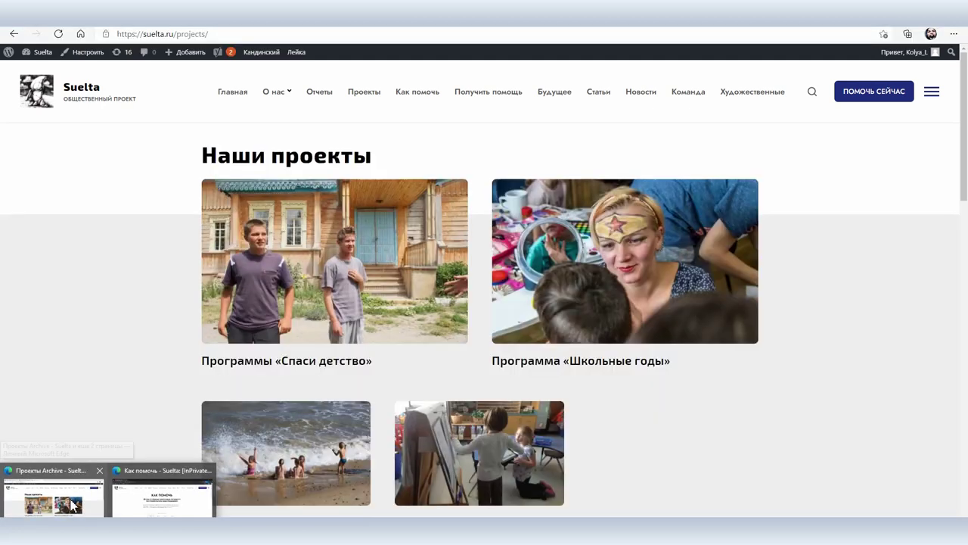
pyautogui.click(71, 503)
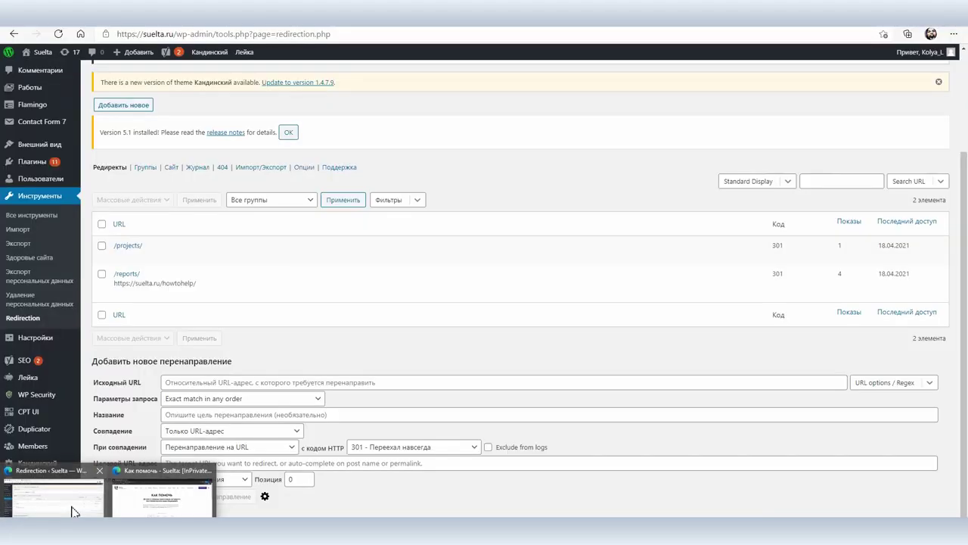
pyautogui.click(72, 507)
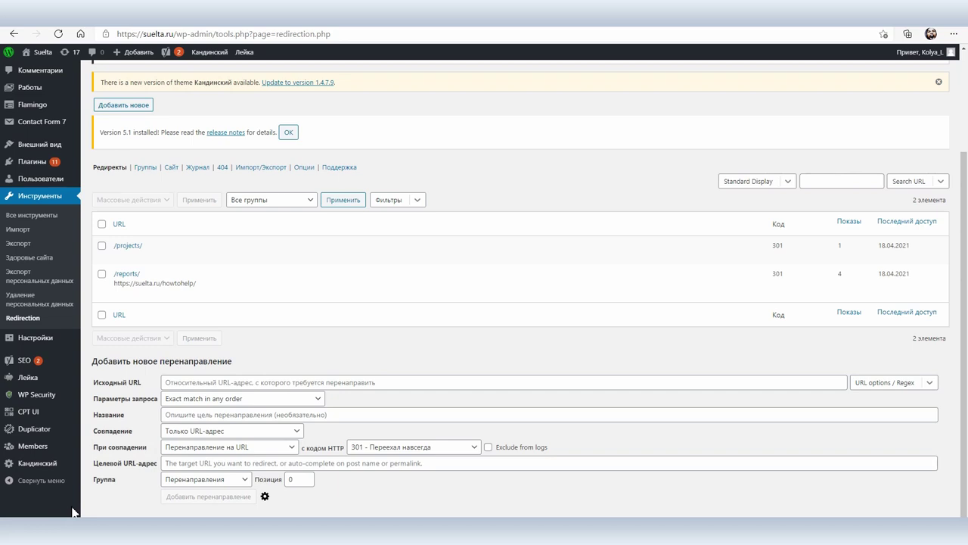
# Step: Examine the group choices for a new redirect, the Группы list and the Сайт settings
pyautogui.click(216, 481)
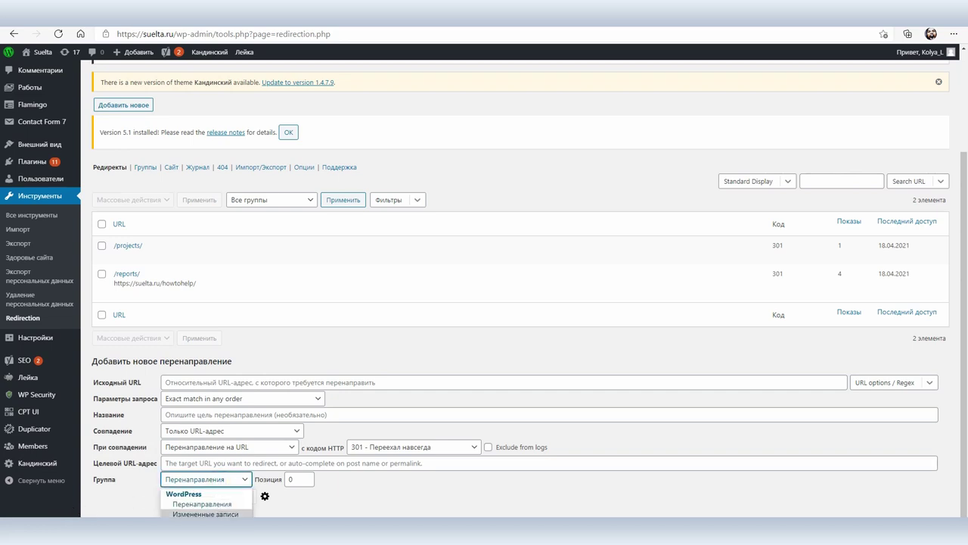
pyautogui.click(213, 483)
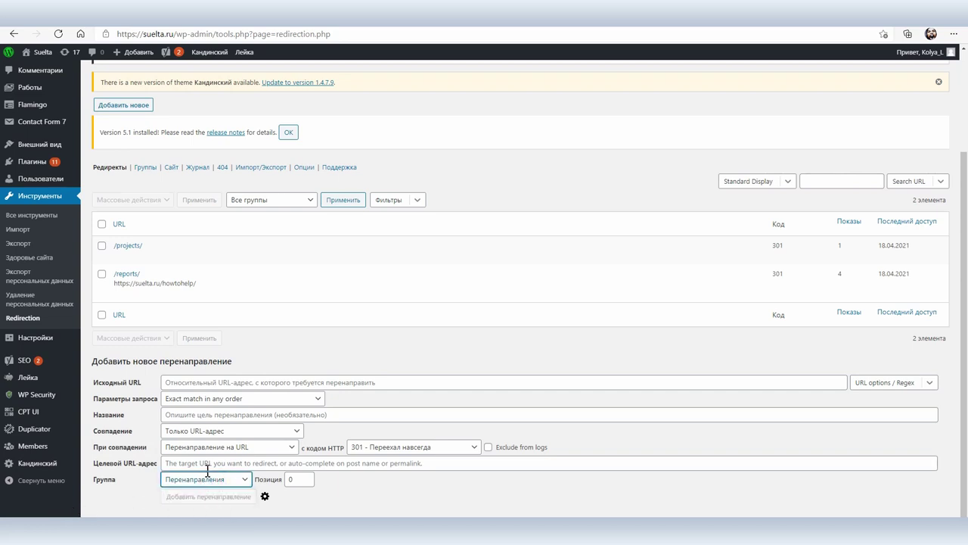
pyautogui.click(145, 170)
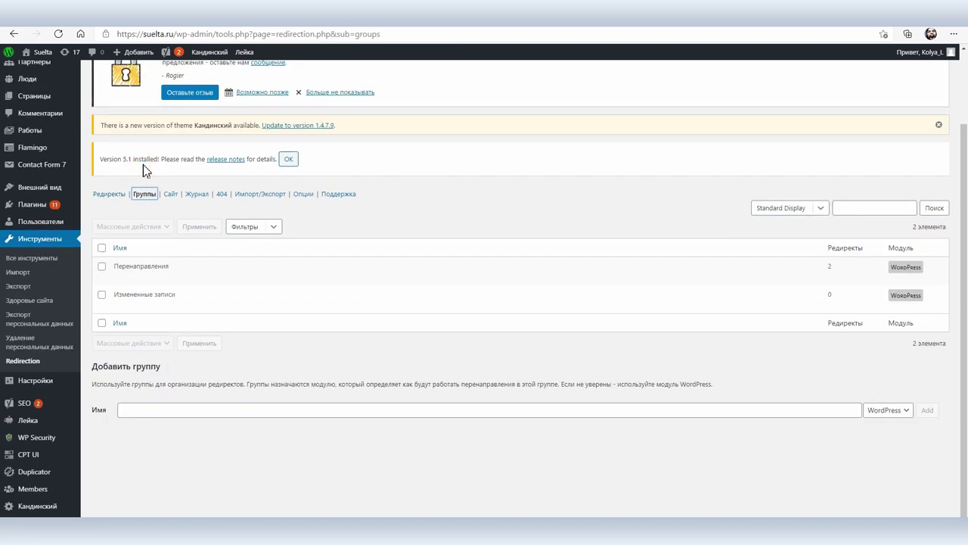
pyautogui.click(171, 196)
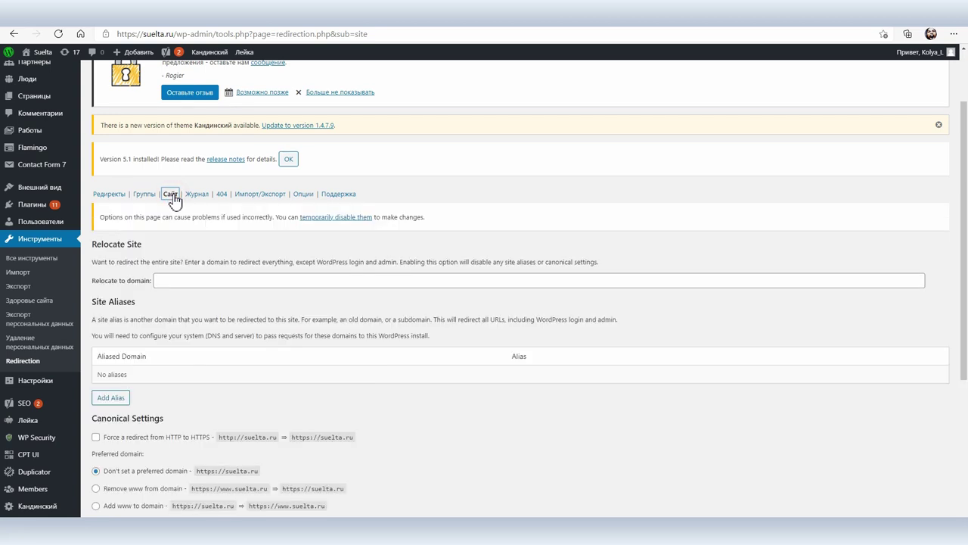
# Step: In the Сайт settings, set Relocate to domain to yaplakal.com and save the change
pyautogui.click(188, 276)
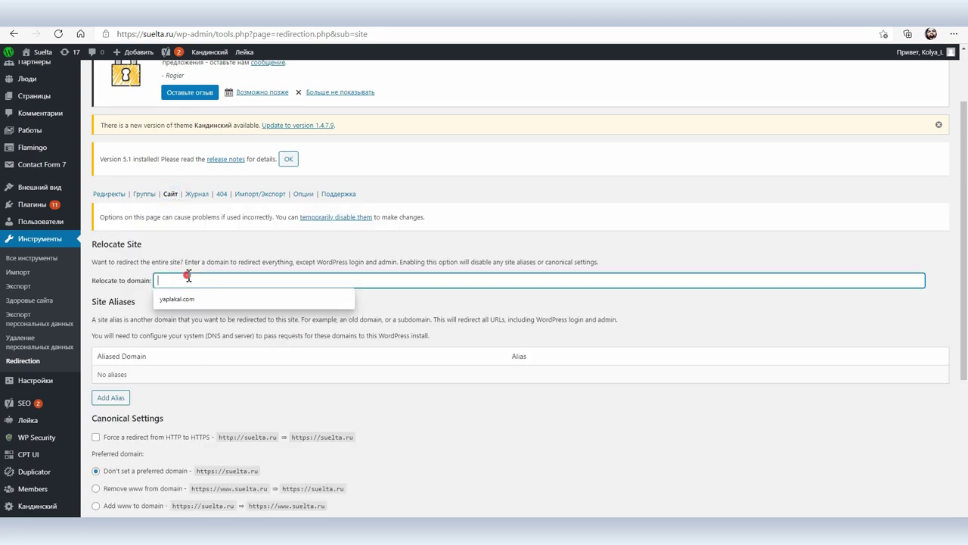
pyautogui.click(182, 299)
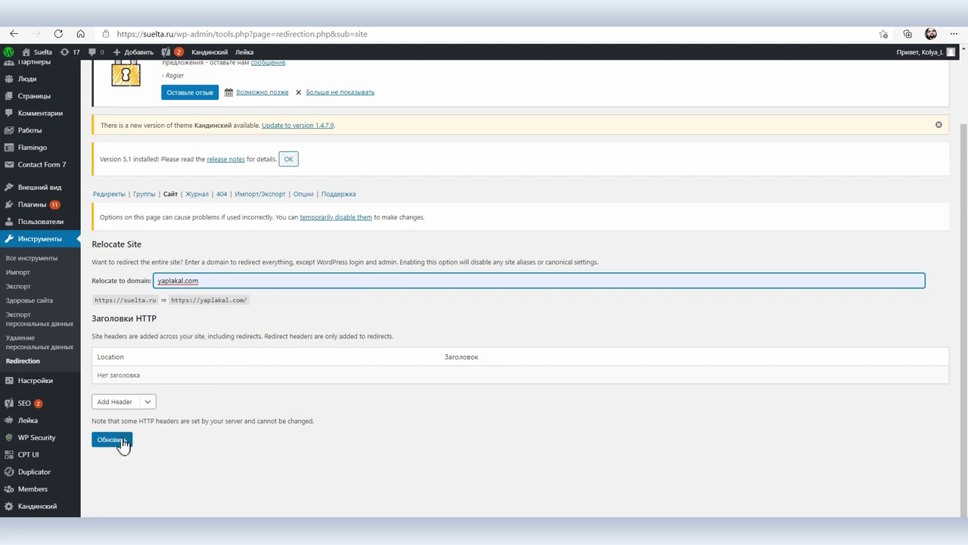
pyautogui.click(112, 439)
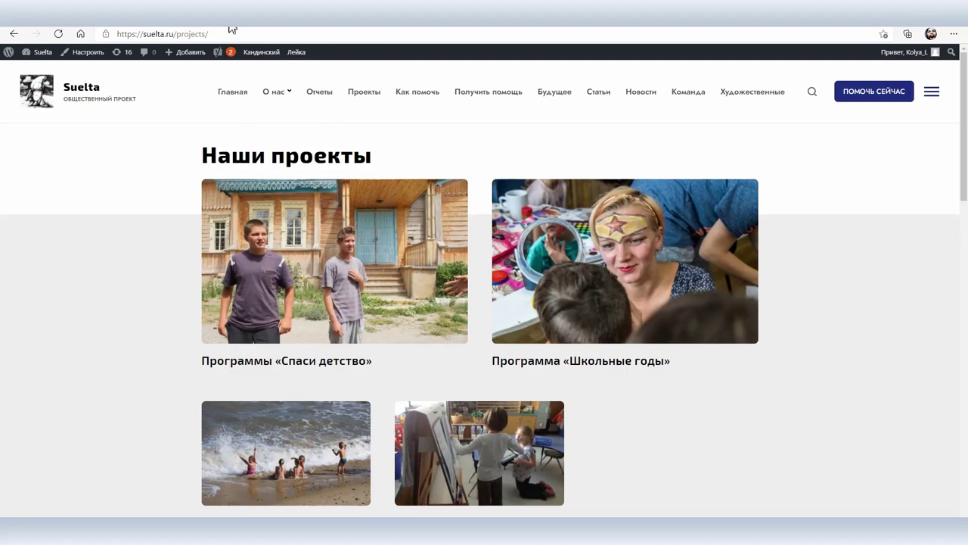
# Step: Test the site-wide relocation by loading an address from the browser tab showing the projects page
pyautogui.click(232, 32)
pyautogui.write('ya')
pyautogui.press('Return')
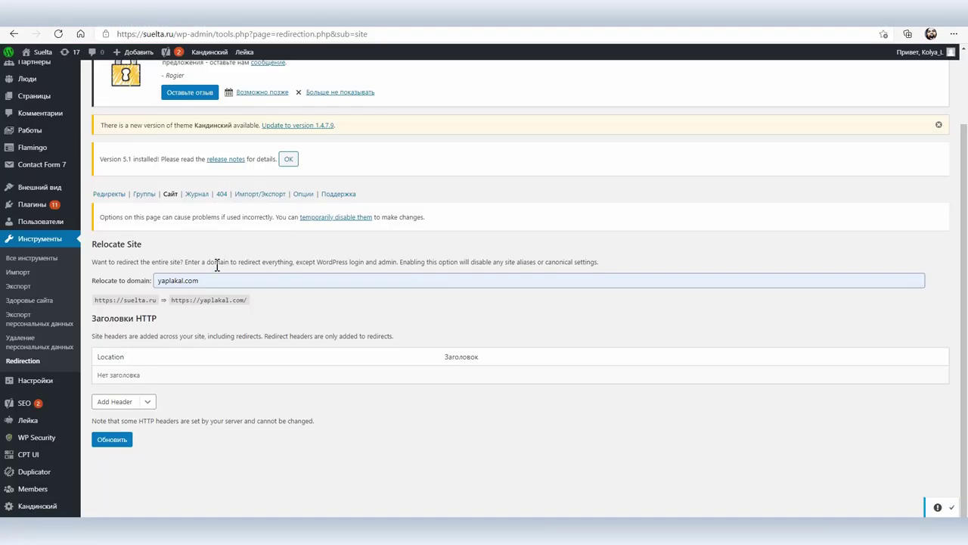
# Step: Clear the Relocate to domain value and save the Сайт settings
pyautogui.moveTo(218, 280); pyautogui.dragTo(136, 281)
pyautogui.press('BackSpace')
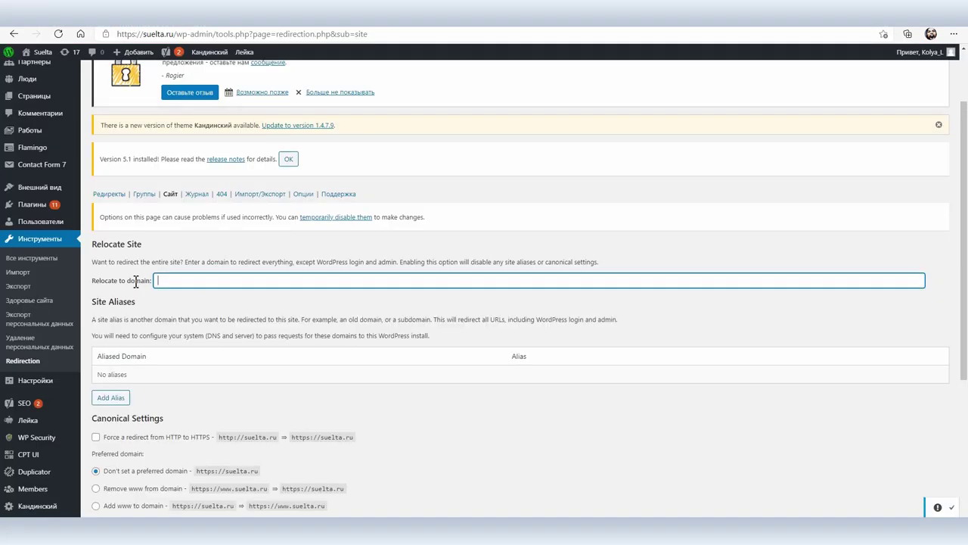
pyautogui.scroll(-4, 144, 318)
pyautogui.click(108, 502)
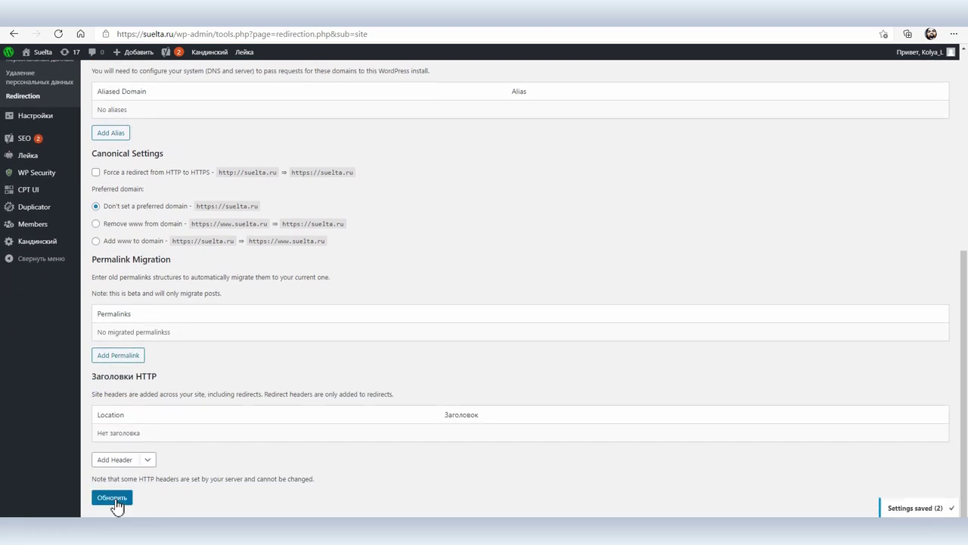
# Step: Examine the Импорт/Экспорт page, checking the supported import files and the choices of redirects and formats for export
pyautogui.scroll(4, 216, 345)
pyautogui.scroll(1, 215, 345)
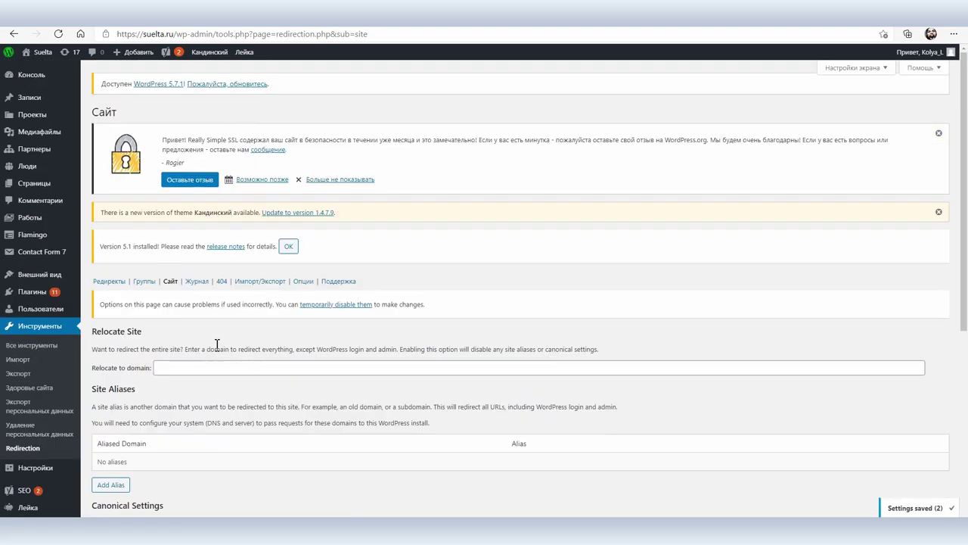
pyautogui.click(249, 282)
pyautogui.tripleClick(425, 335)
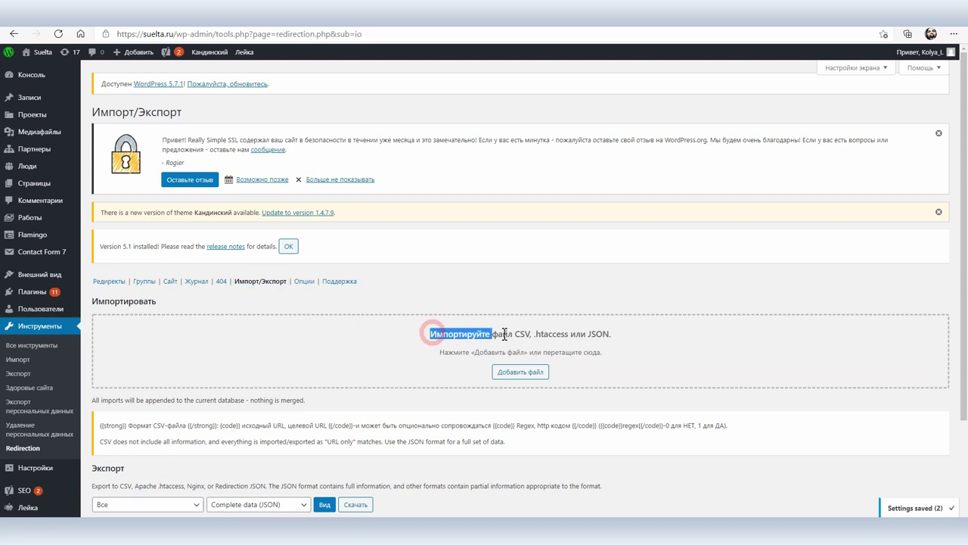
pyautogui.scroll(-1, 375, 393)
pyautogui.scroll(-2, 374, 393)
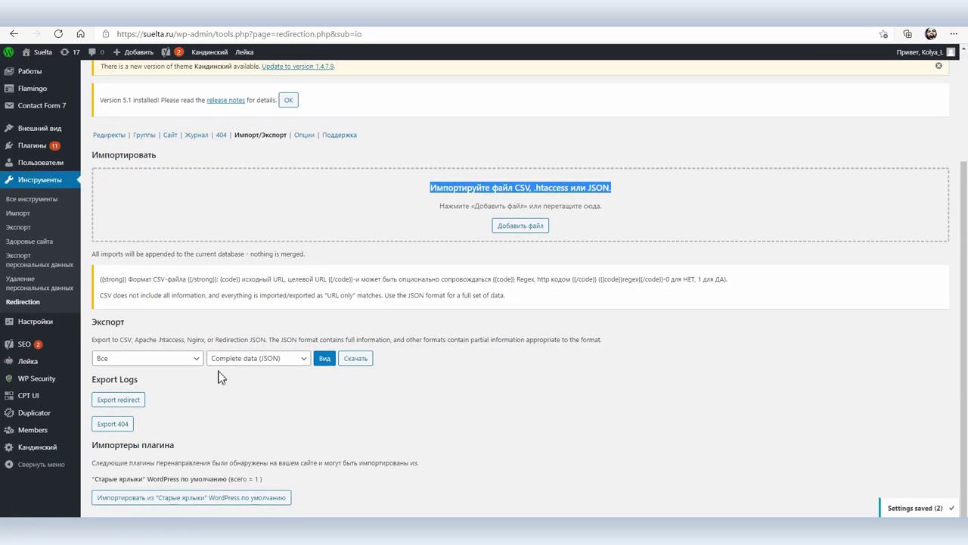
pyautogui.click(165, 360)
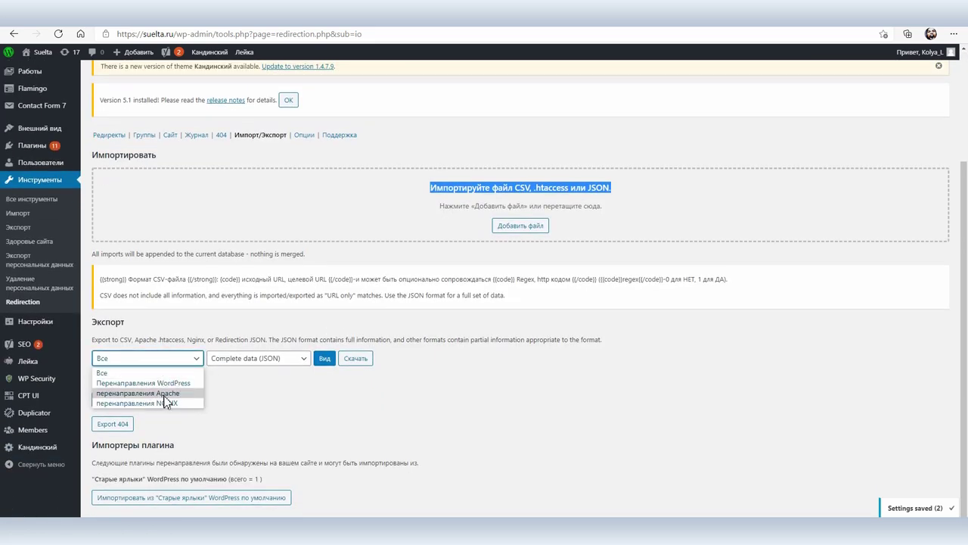
pyautogui.click(257, 360)
pyautogui.click(327, 365)
pyautogui.scroll(2, 318, 325)
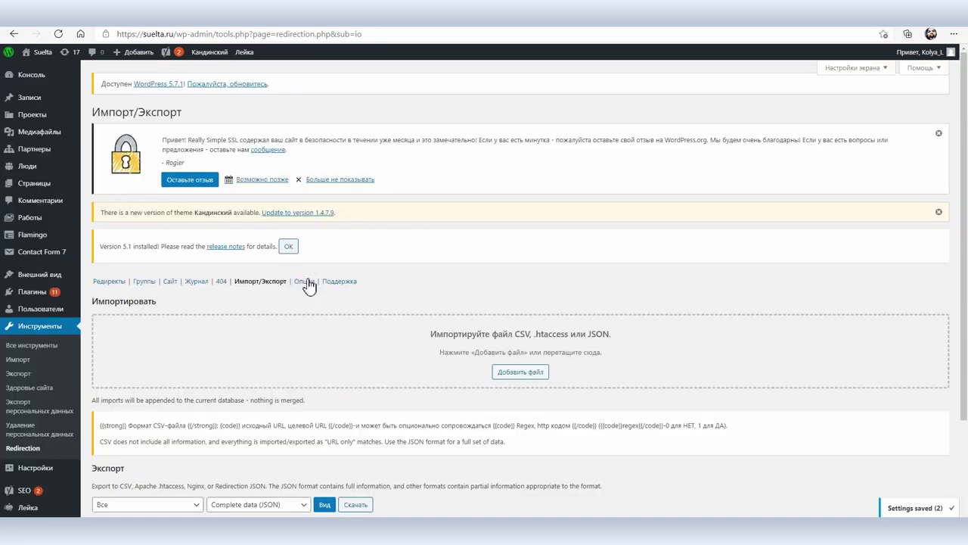
# Step: Examine the Опции page, reviewing the log retention, IP logging, URL monitoring and default query matching settings
pyautogui.click(304, 280)
pyautogui.moveTo(96, 305); pyautogui.dragTo(212, 287)
pyautogui.scroll(-2, 270, 371)
pyautogui.click(195, 340)
pyautogui.click(231, 334)
pyautogui.click(162, 361)
pyautogui.click(230, 364)
pyautogui.scroll(-2, 169, 363)
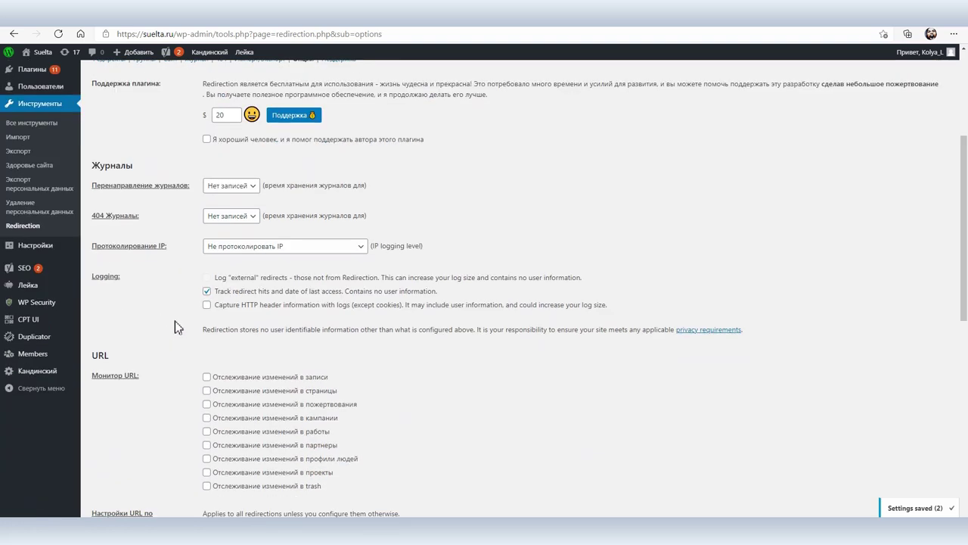
pyautogui.scroll(-1, 174, 321)
pyautogui.scroll(-2, 178, 327)
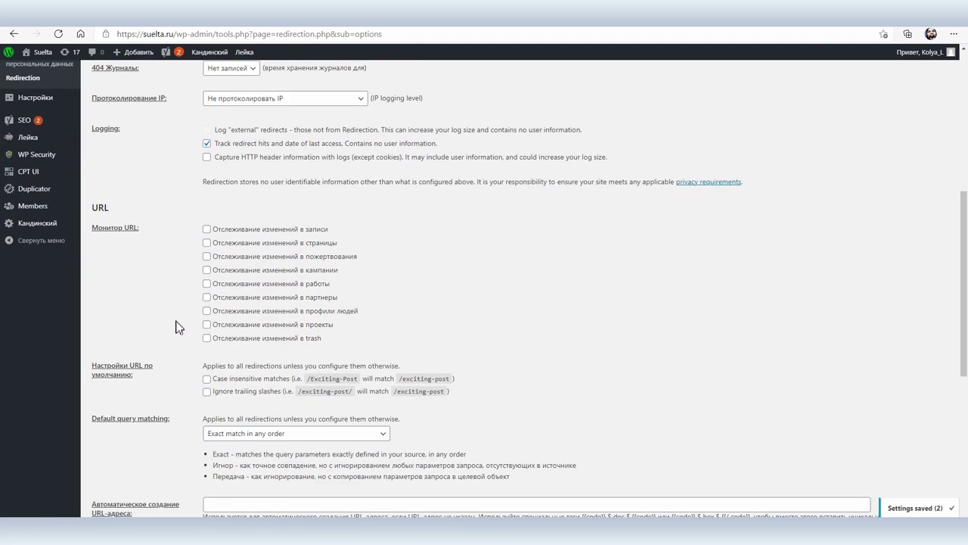
pyautogui.moveTo(179, 327); pyautogui.dragTo(182, 340)
pyautogui.click(183, 347)
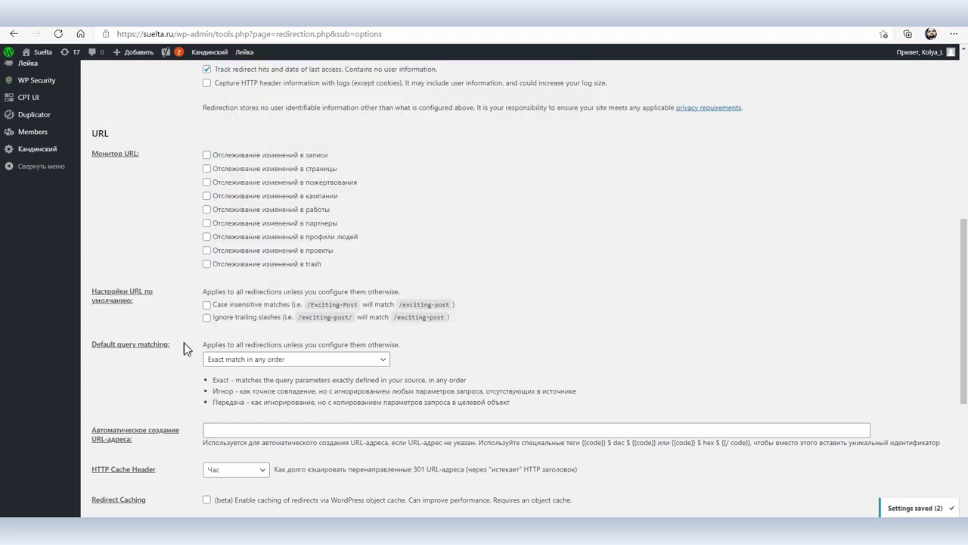